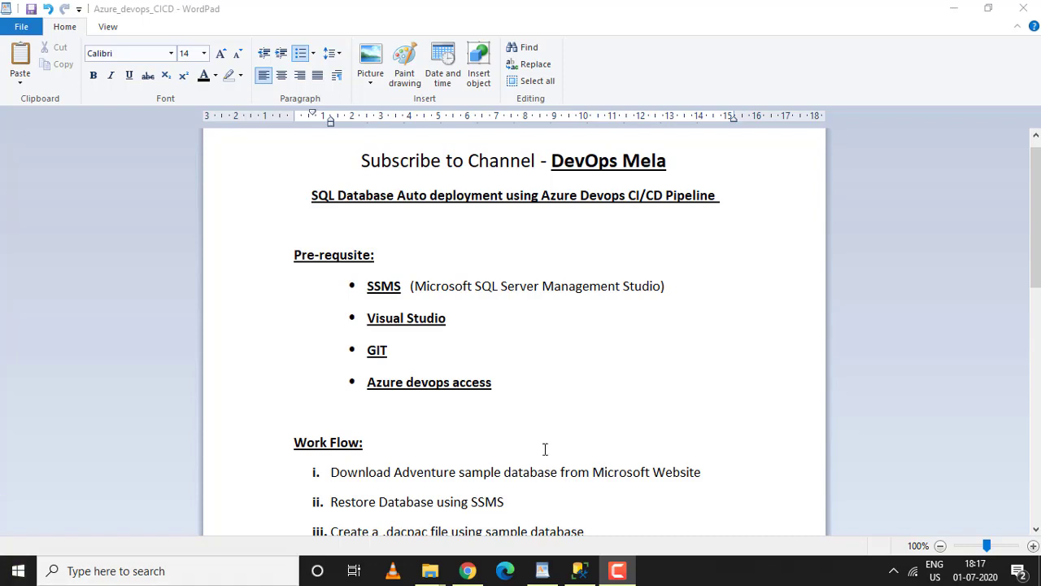
Read through the prerequisites and workflow sections of the tutorial notes document.
{"action": "scroll", "coordinate": [540, 416], "scroll_direction": "down", "scroll_amount": 2}
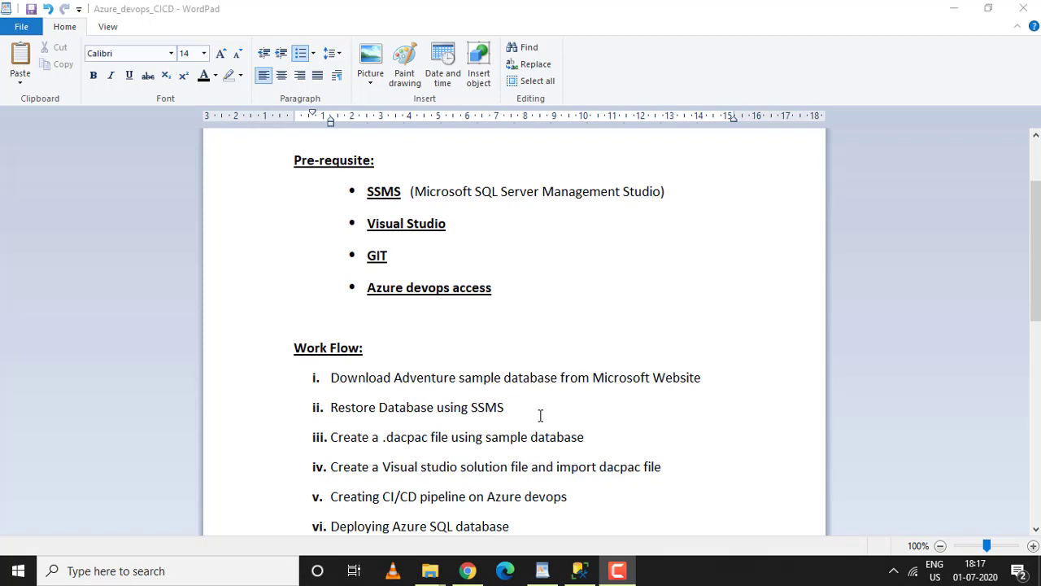
{"action": "scroll", "coordinate": [540, 416], "scroll_direction": "down", "scroll_amount": 2}
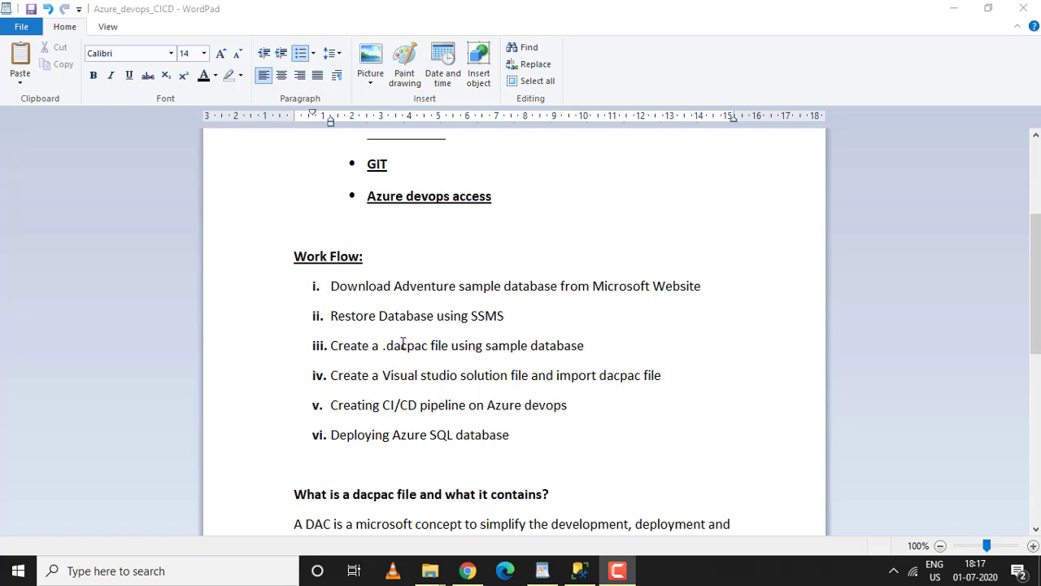
{"action": "scroll", "coordinate": [402, 341], "scroll_direction": "down", "scroll_amount": 3}
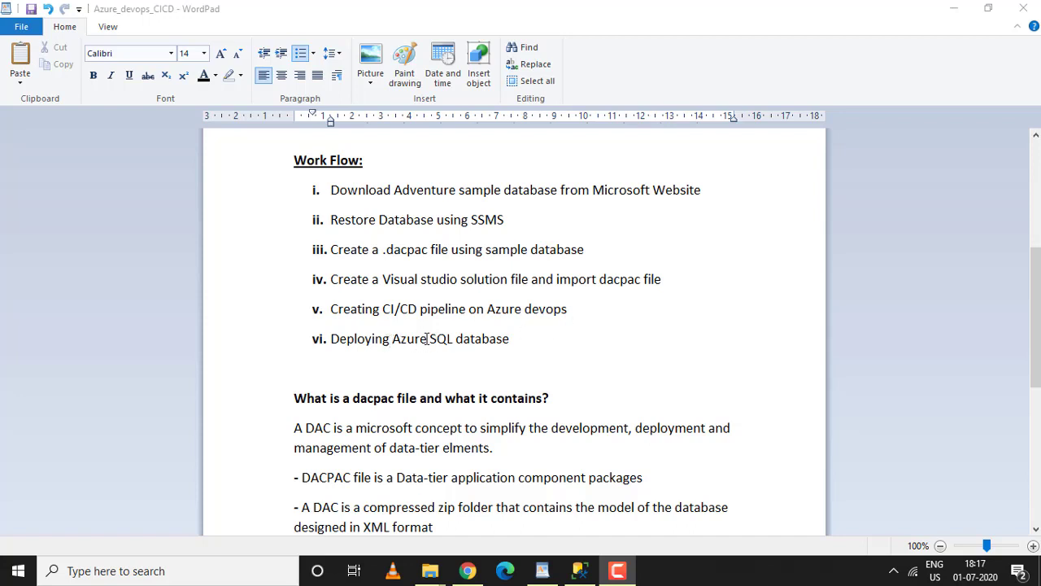
{"action": "left_click", "coordinate": [515, 342]}
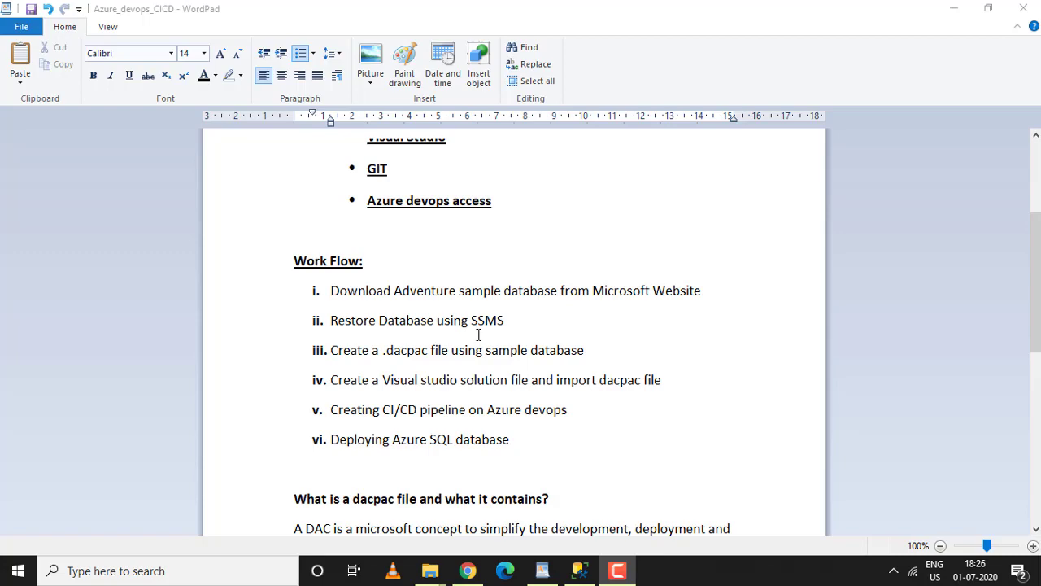
Open the Microsoft AdventureWorks sample database page in the browser and review the .bak download links.
{"action": "left_click", "coordinate": [468, 570]}
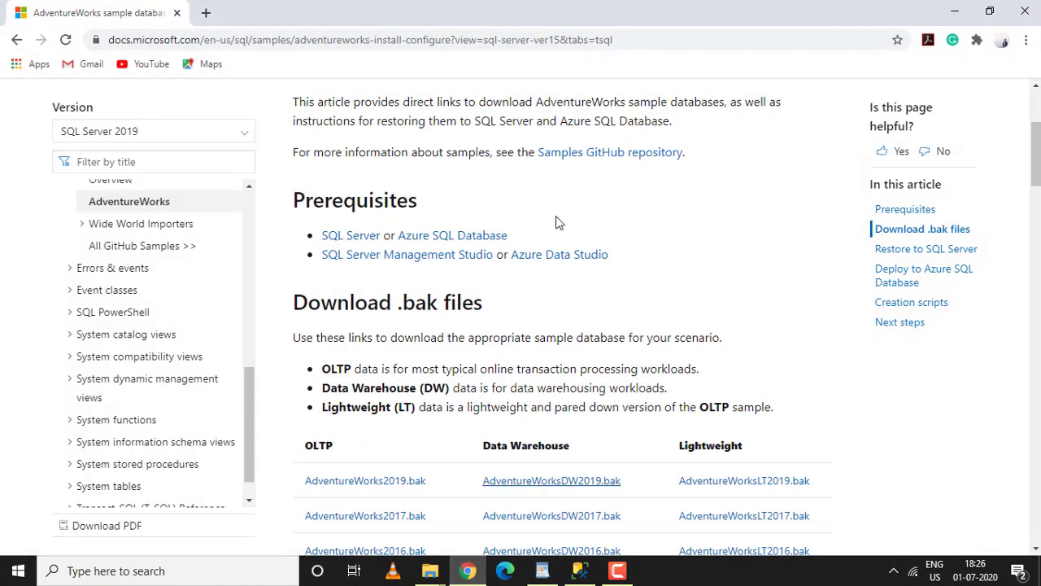
{"action": "left_click", "coordinate": [17, 39]}
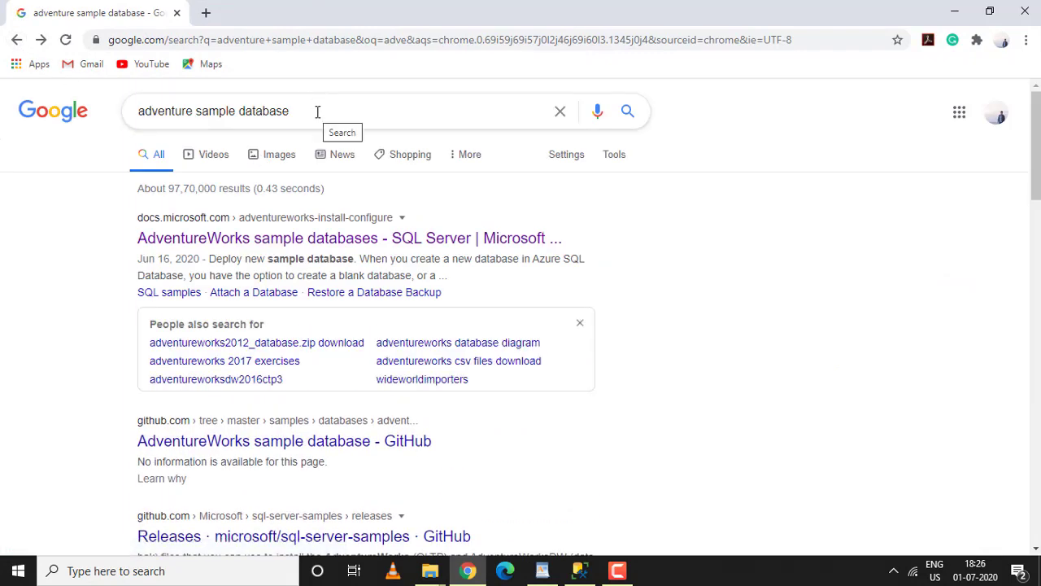
{"action": "left_click", "coordinate": [243, 244]}
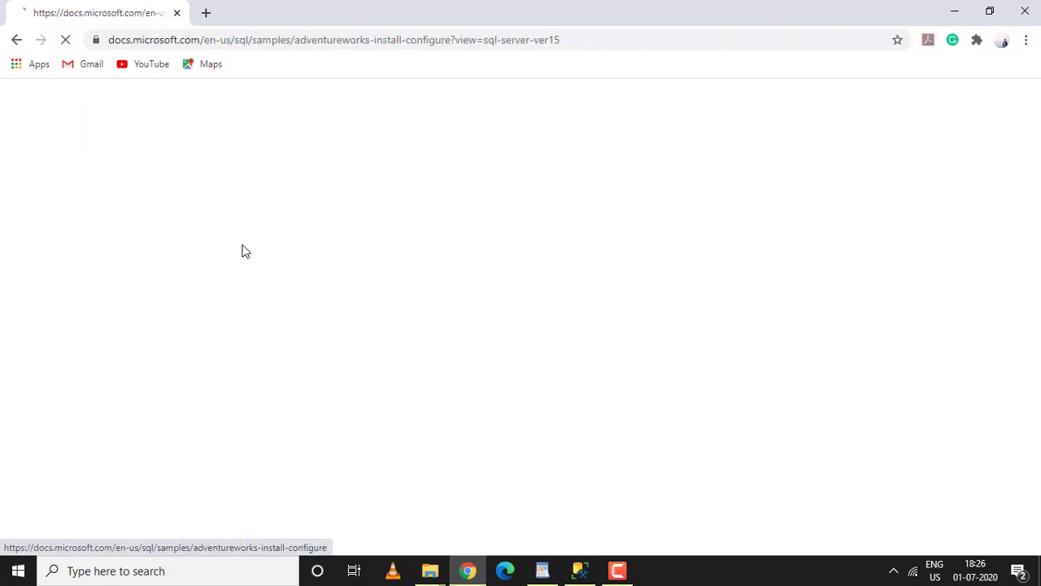
{"action": "scroll", "coordinate": [499, 399], "scroll_direction": "down", "scroll_amount": 5}
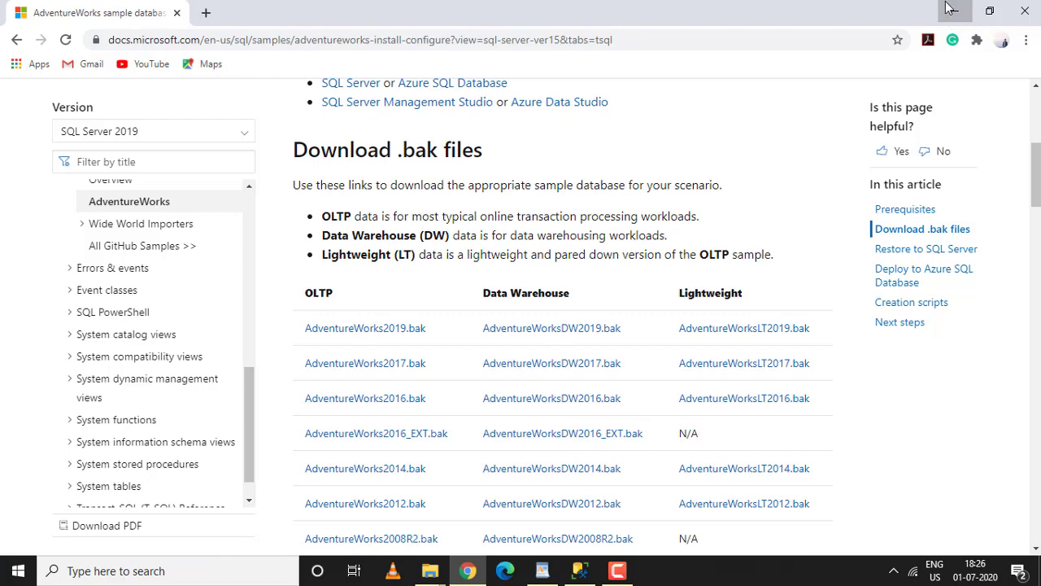
{"action": "left_click", "coordinate": [950, 8]}
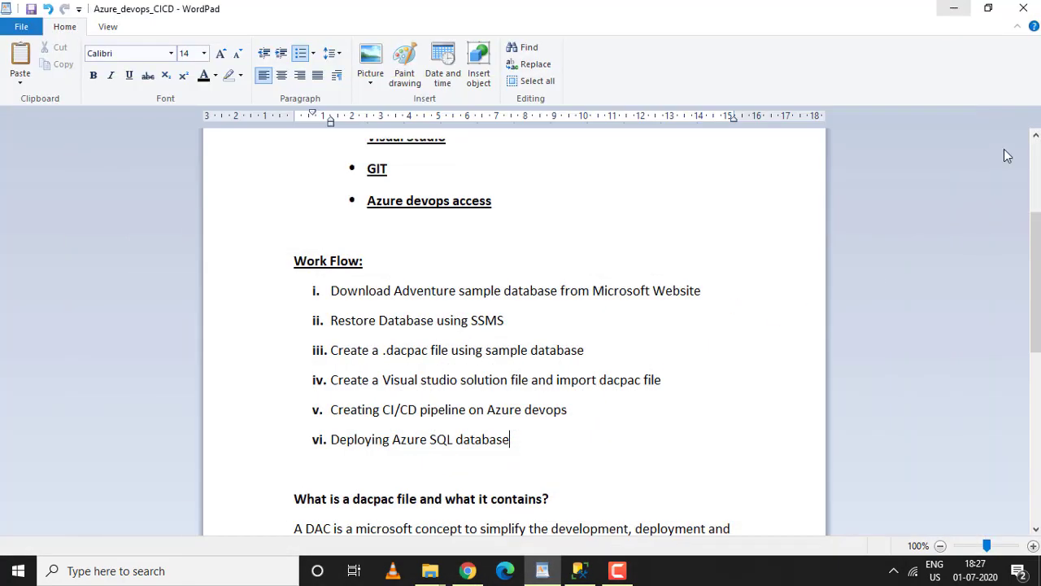
Open the Restore Database dialog for the server's Databases folder and choose a device as the backup source.
{"action": "left_click", "coordinate": [579, 570]}
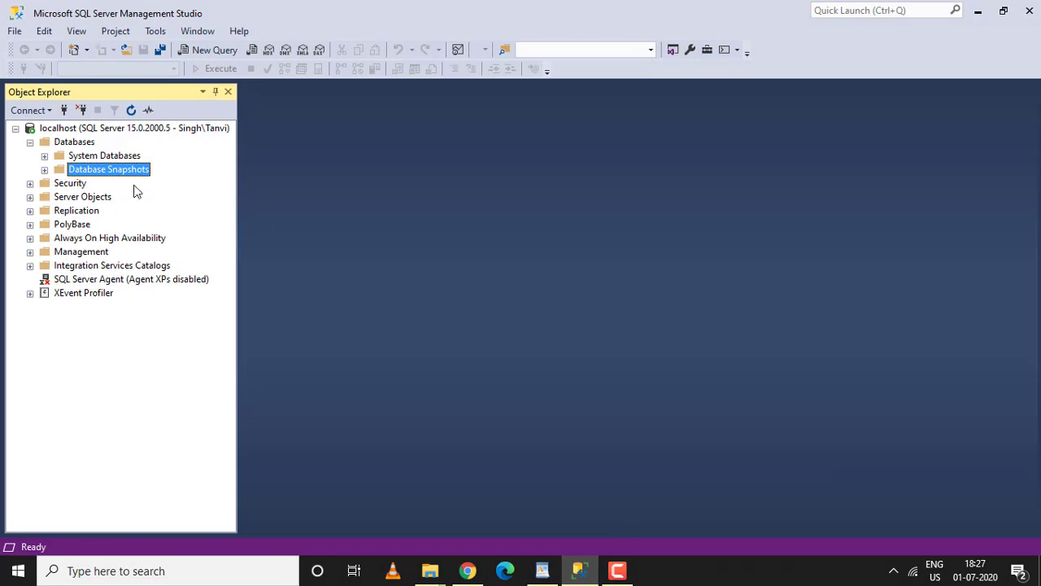
{"action": "left_click", "coordinate": [30, 143]}
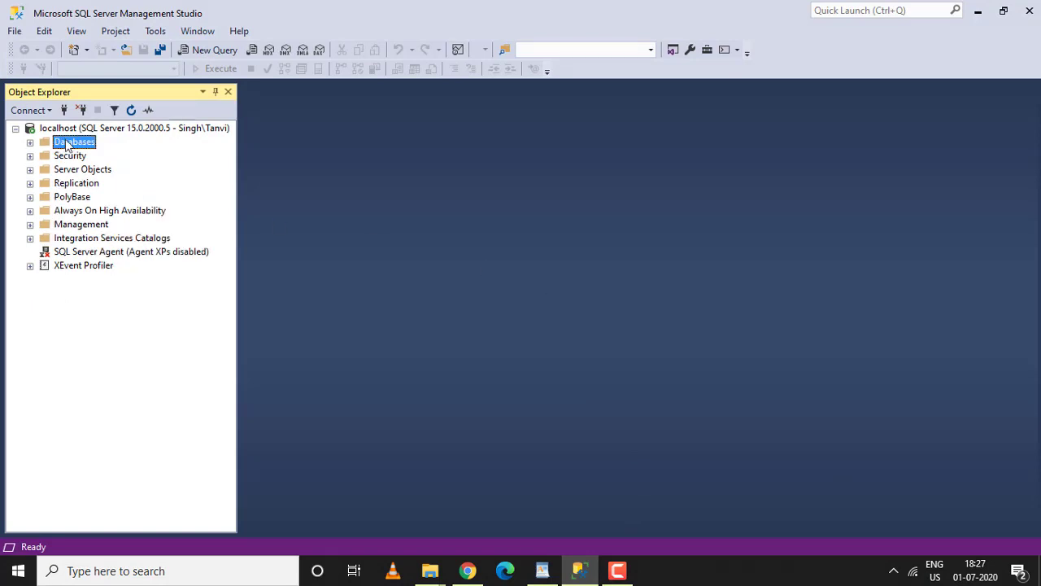
{"action": "right_click", "coordinate": [73, 144]}
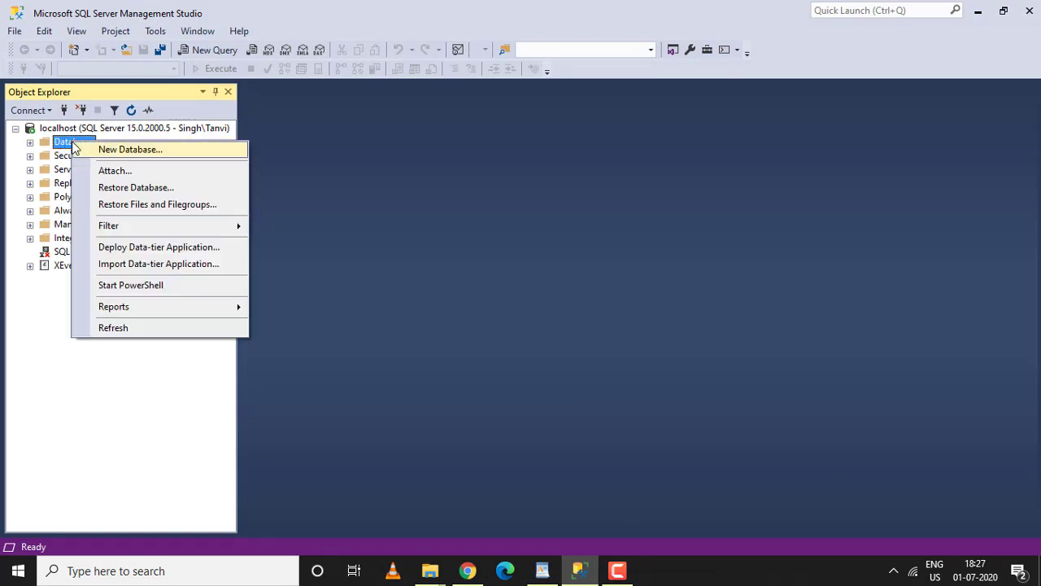
{"action": "left_click", "coordinate": [120, 190]}
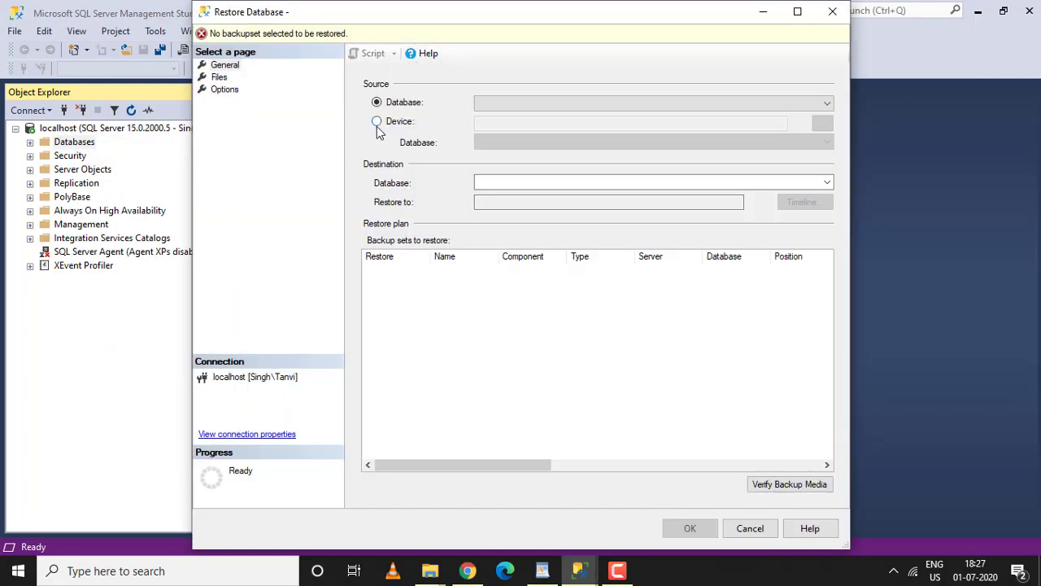
{"action": "left_click", "coordinate": [377, 126]}
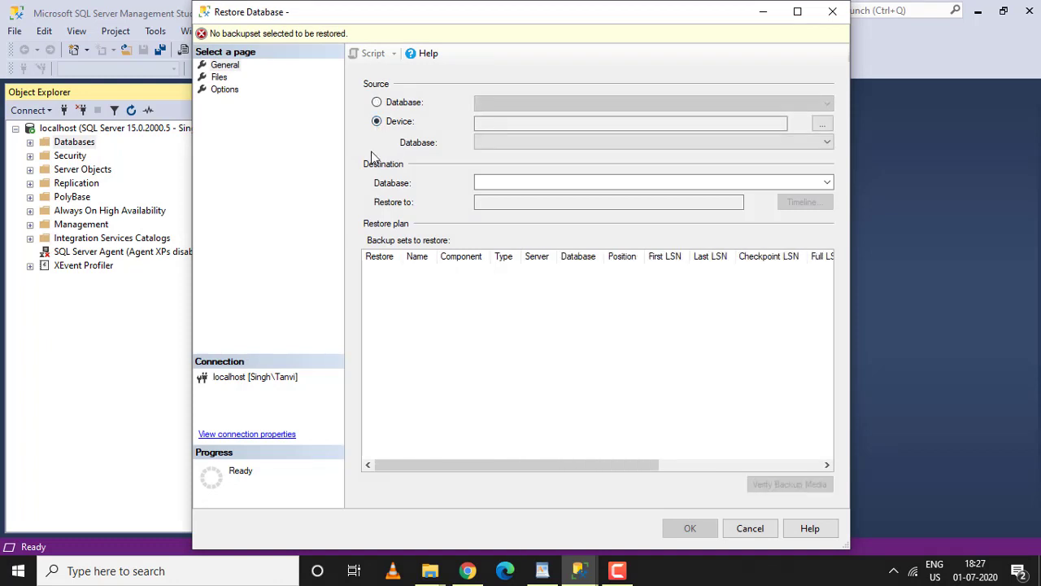
{"action": "left_click", "coordinate": [822, 124]}
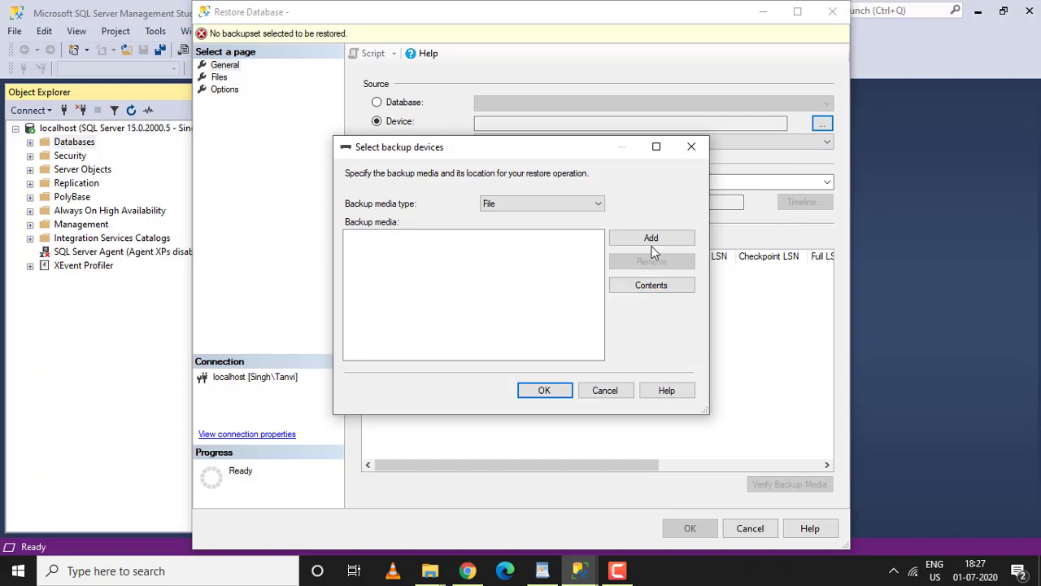
Add AdventureWorks2017.bak as the backup media and restore it as the AdventureWorks2017 database.
{"action": "left_click", "coordinate": [656, 240]}
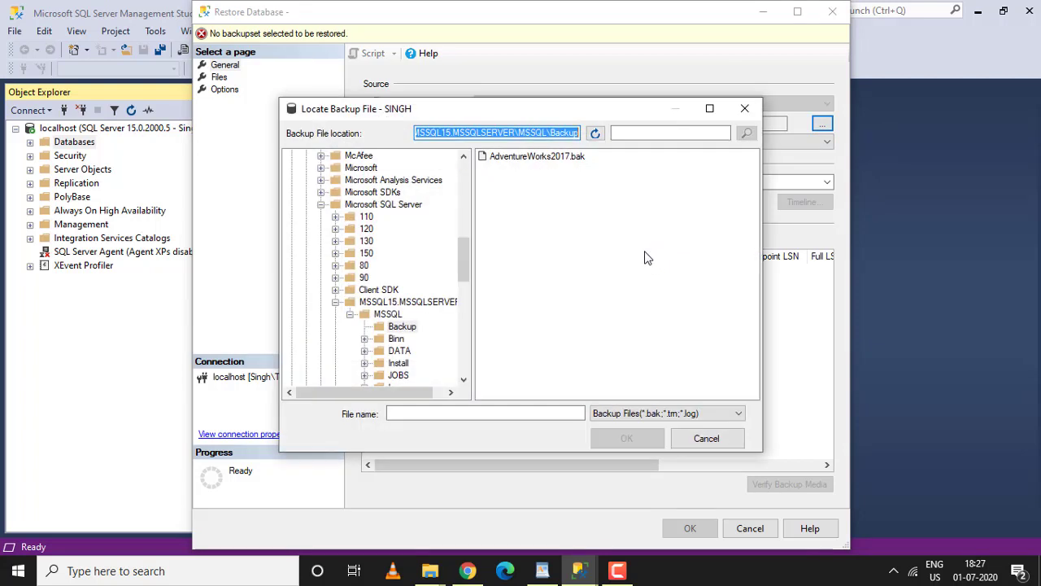
{"action": "left_click", "coordinate": [548, 162]}
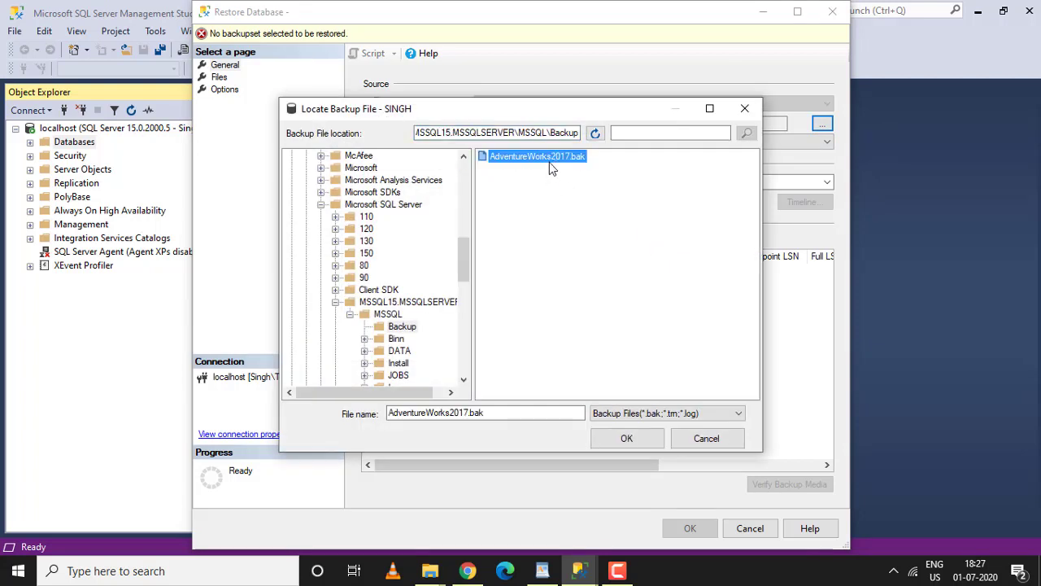
{"action": "left_click", "coordinate": [627, 437]}
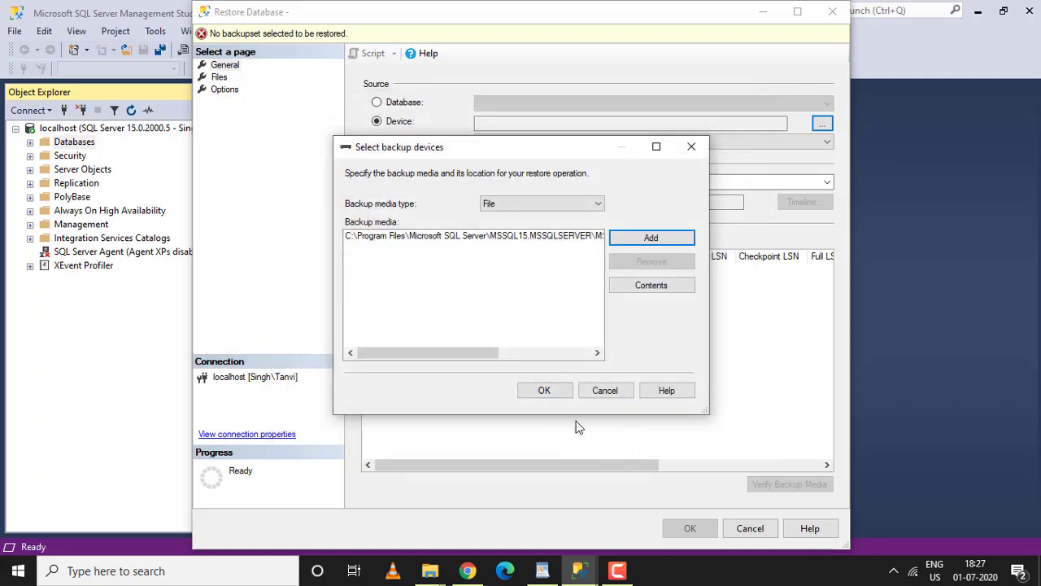
{"action": "left_click", "coordinate": [541, 390]}
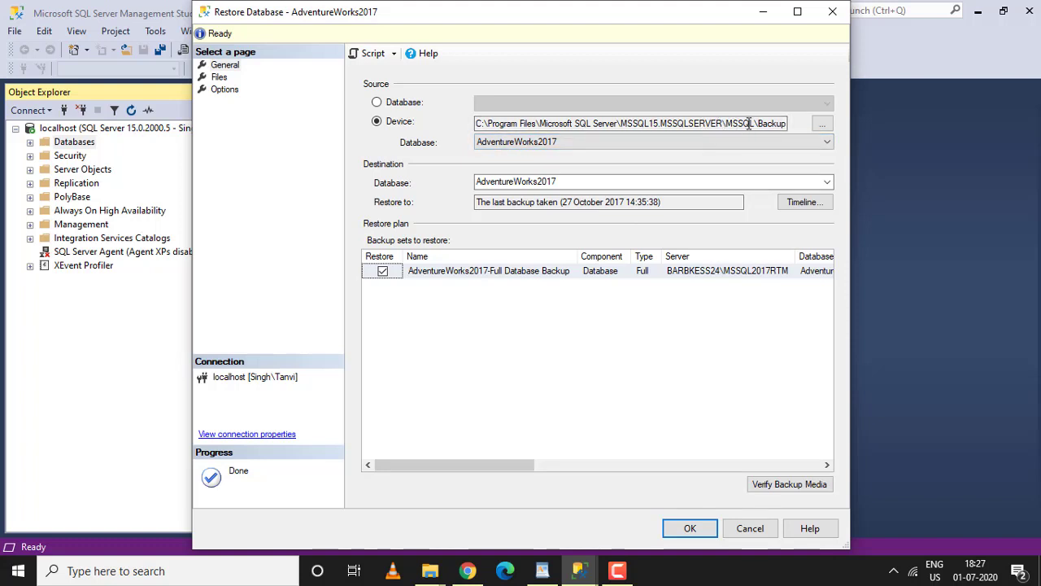
{"action": "double_click", "coordinate": [520, 182]}
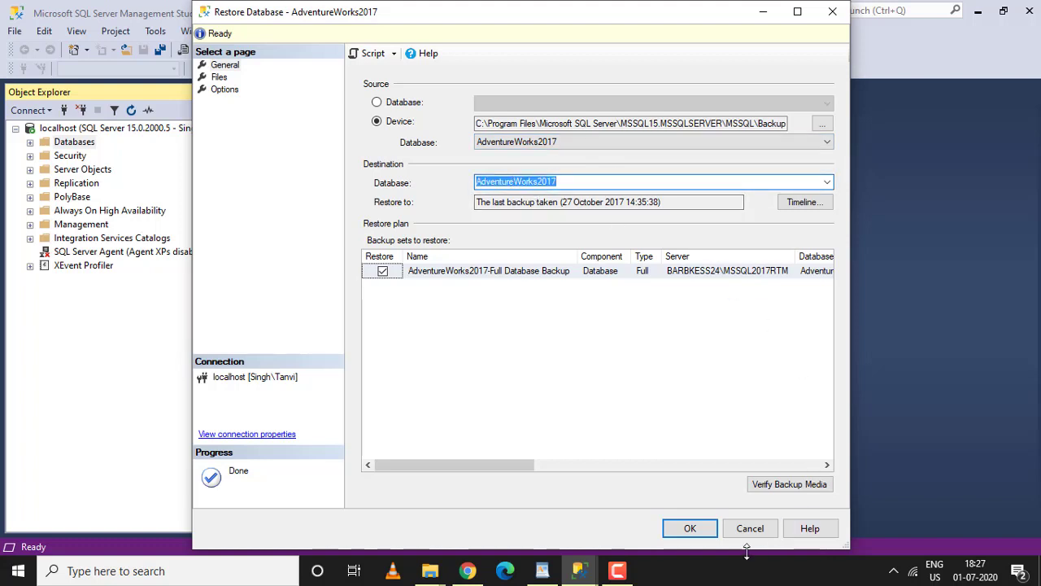
{"action": "left_click", "coordinate": [689, 530]}
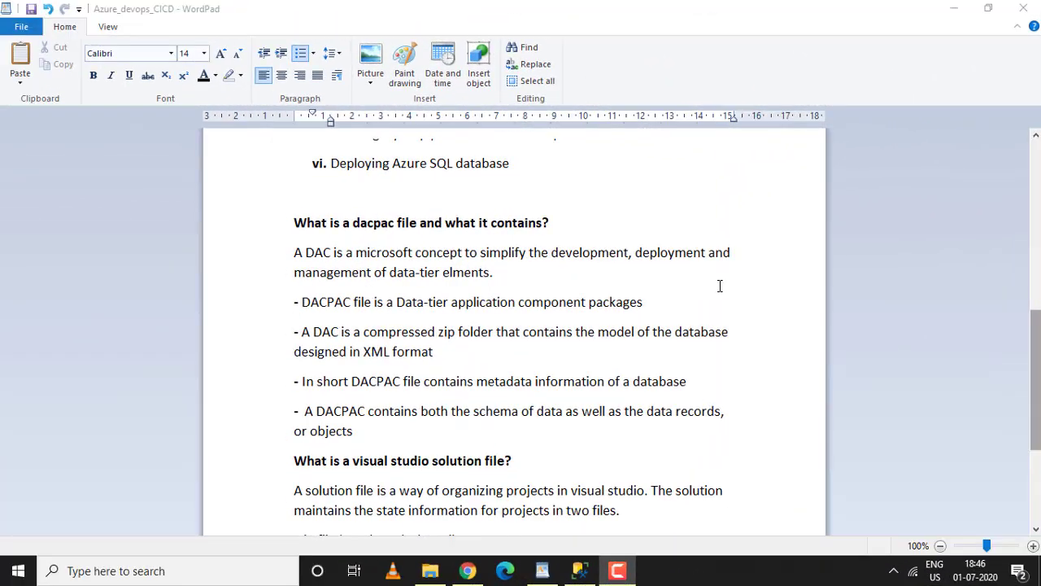
Return to Management Studio and expand the server's databases to select the restored AdventureWorks2017 database.
{"action": "scroll", "coordinate": [720, 285], "scroll_direction": "up", "scroll_amount": 2}
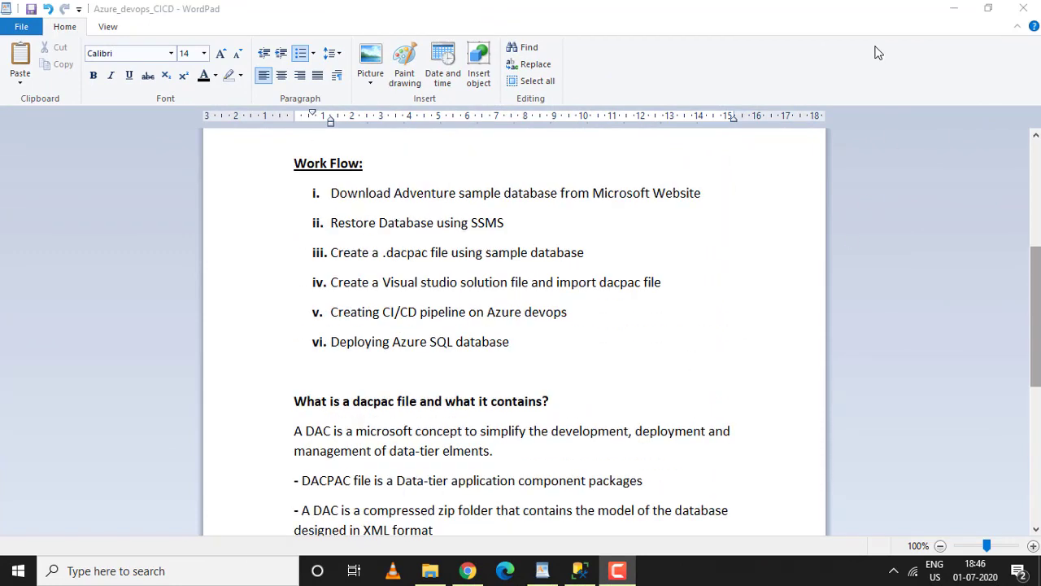
{"action": "left_click", "coordinate": [952, 15]}
{"action": "left_click", "coordinate": [952, 14]}
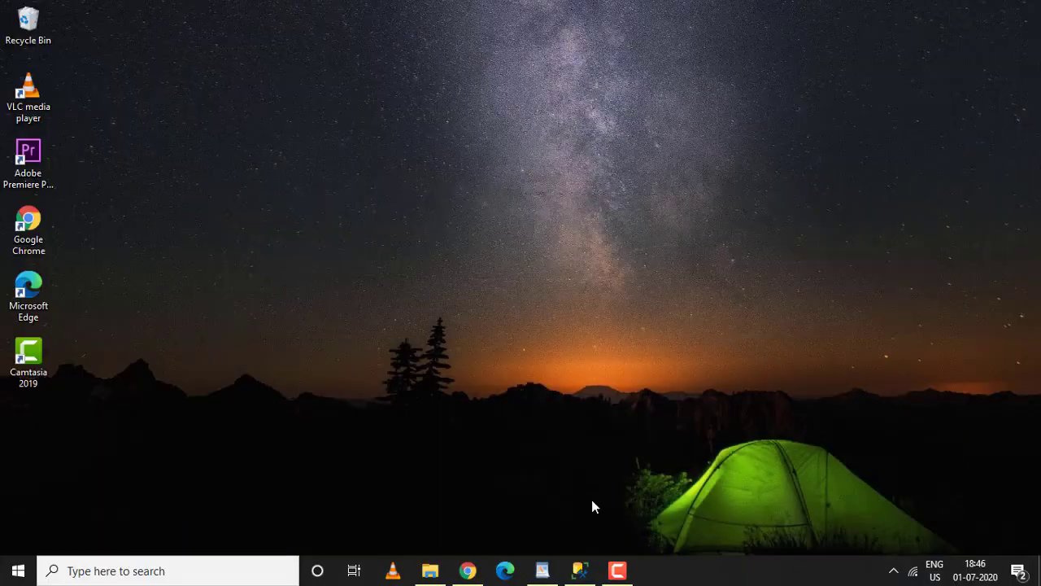
{"action": "left_click", "coordinate": [580, 572]}
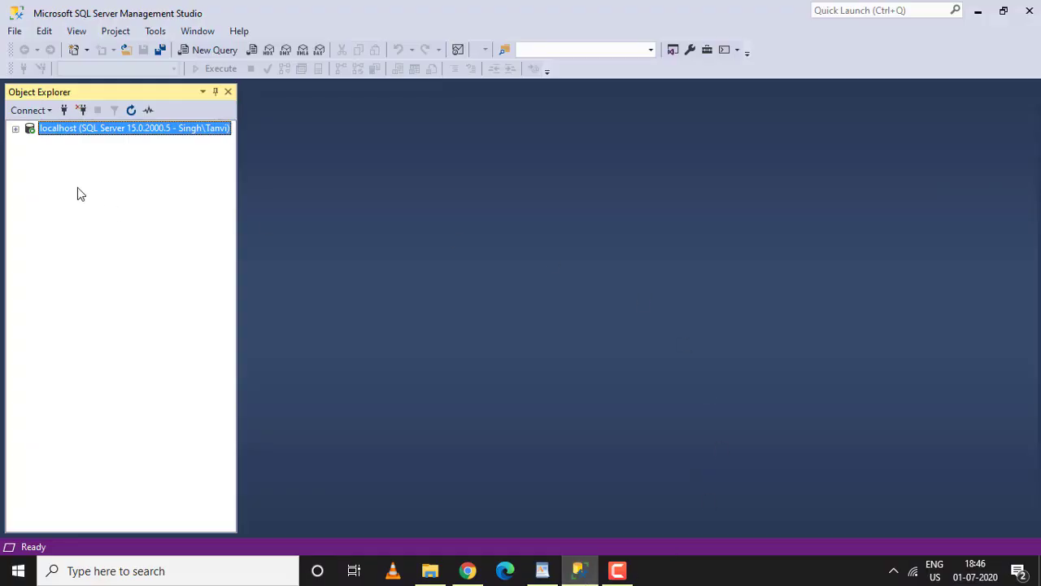
{"action": "left_click", "coordinate": [15, 128]}
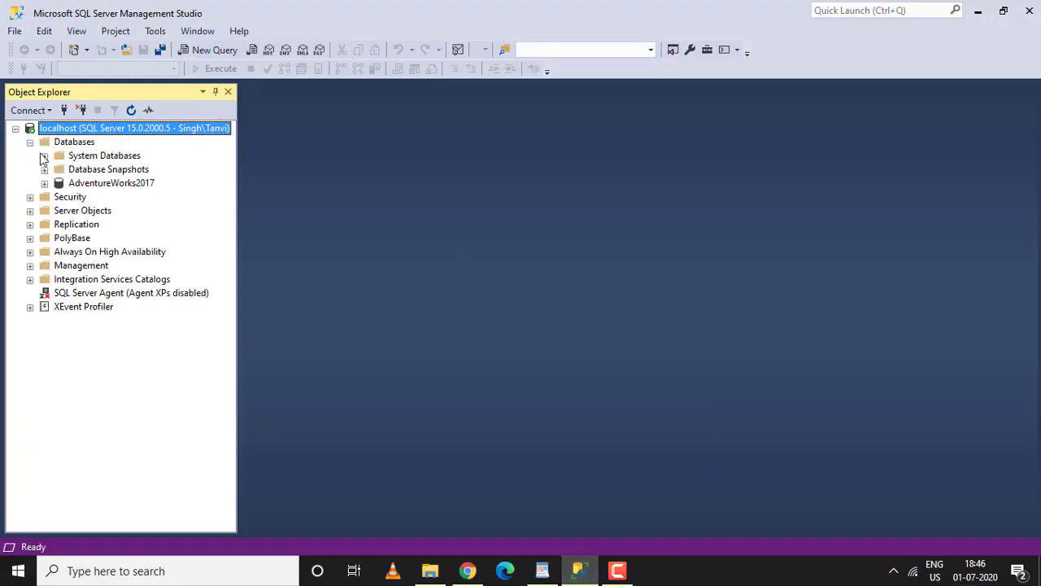
{"action": "left_click", "coordinate": [81, 185]}
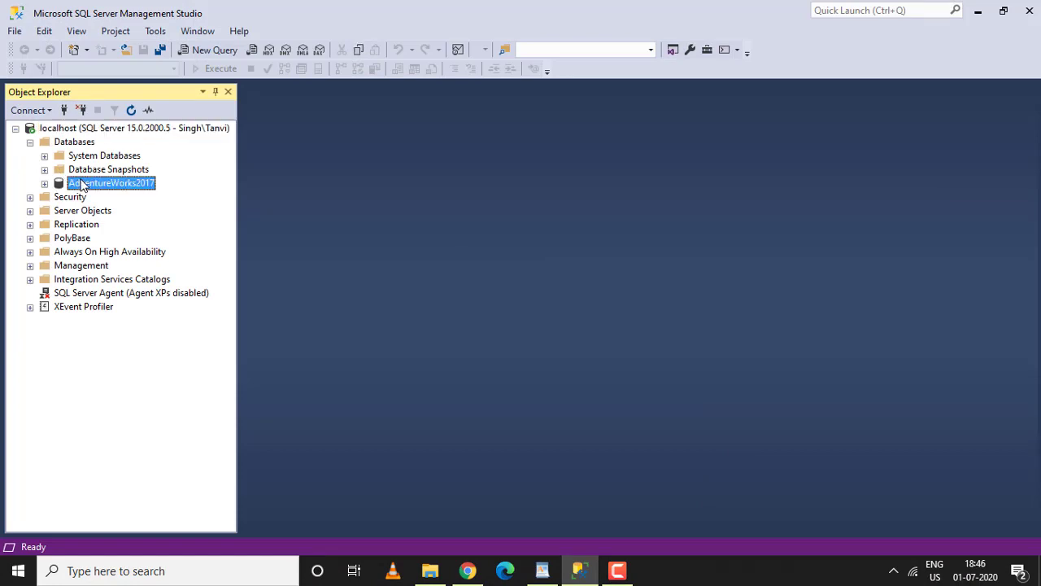
Launch the Extract Data-tier Application wizard for AdventureWorks2017 and move past its introduction.
{"action": "right_click", "coordinate": [82, 184]}
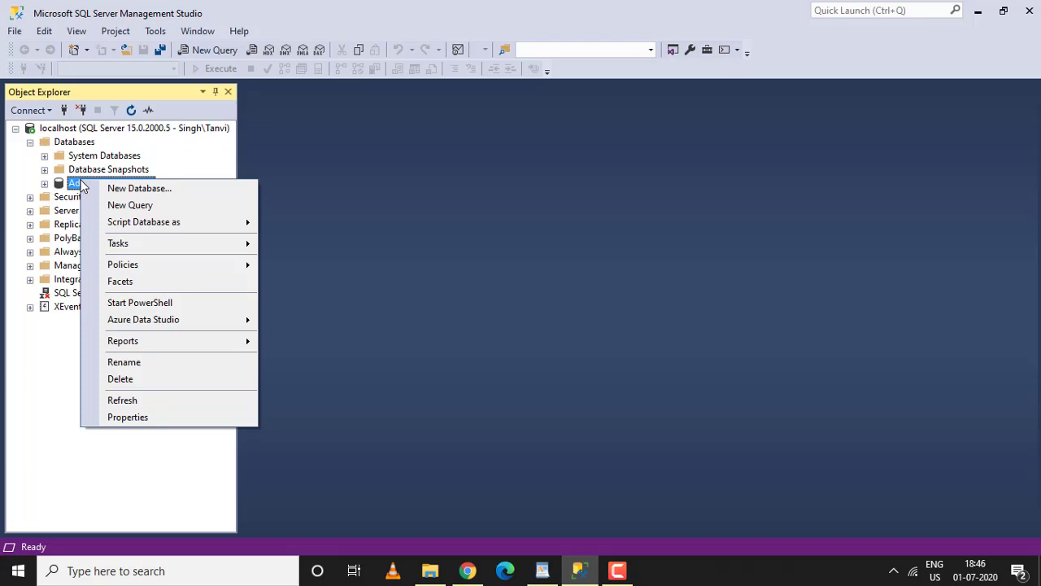
{"action": "mouse_move", "coordinate": [146, 245]}
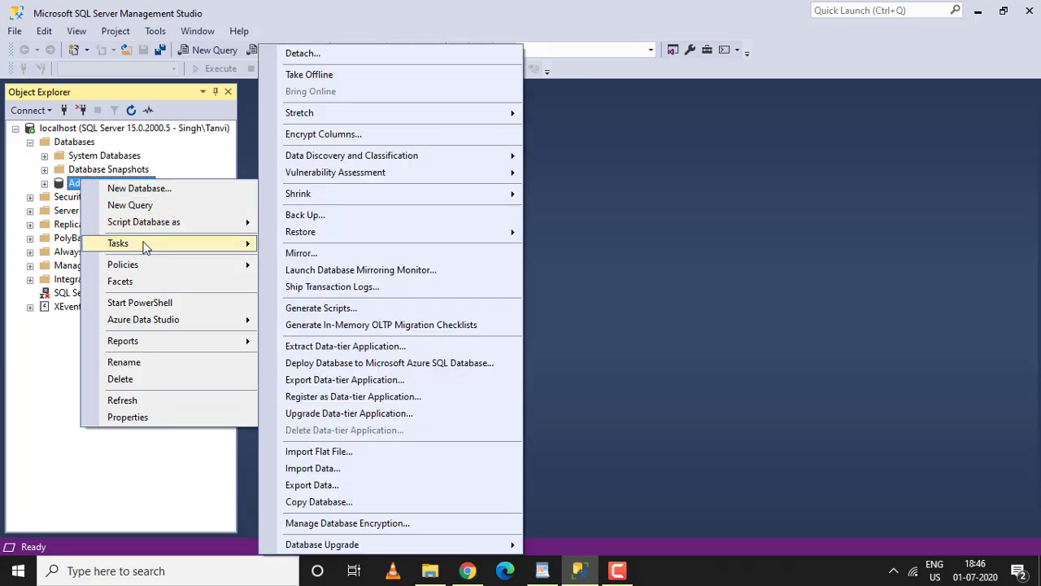
{"action": "left_click", "coordinate": [335, 348]}
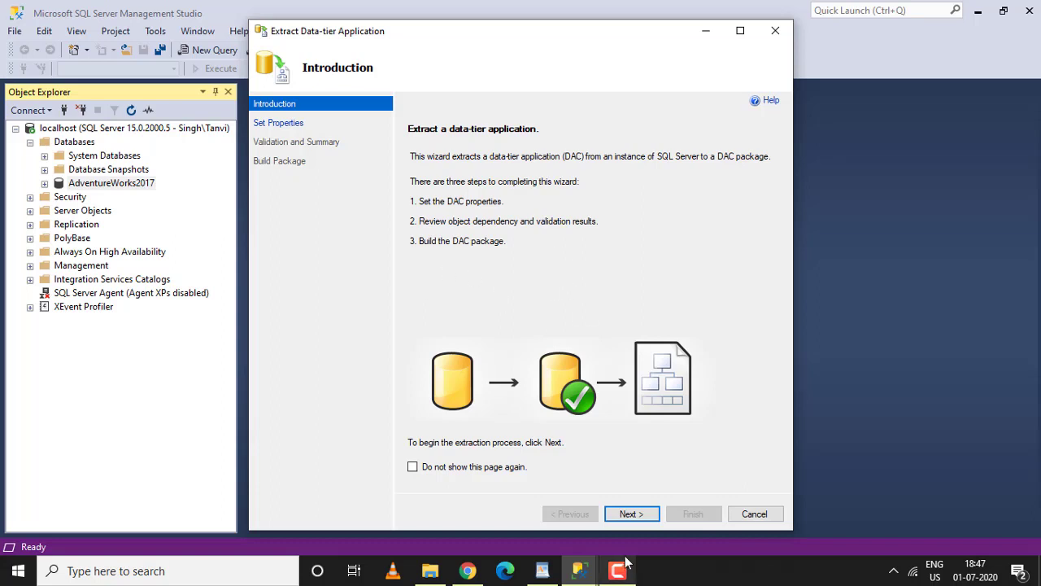
{"action": "left_click", "coordinate": [630, 513]}
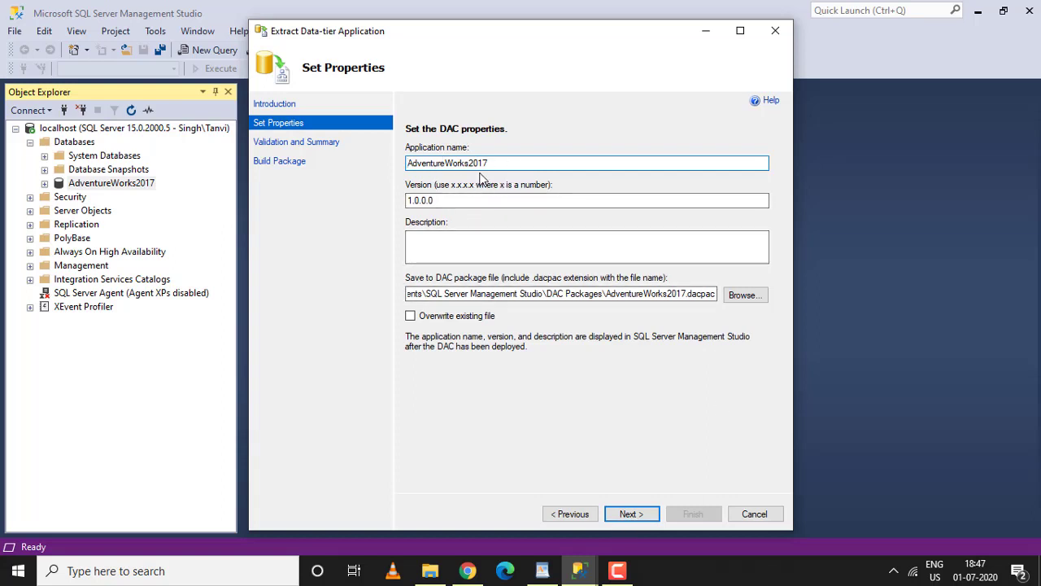
Keep the default AdventureWorks2017.dacpac save path and version 1.0.0.0, then build and finish the DAC package extraction.
{"action": "left_click", "coordinate": [458, 298]}
{"action": "key", "text": "shift+Home"}
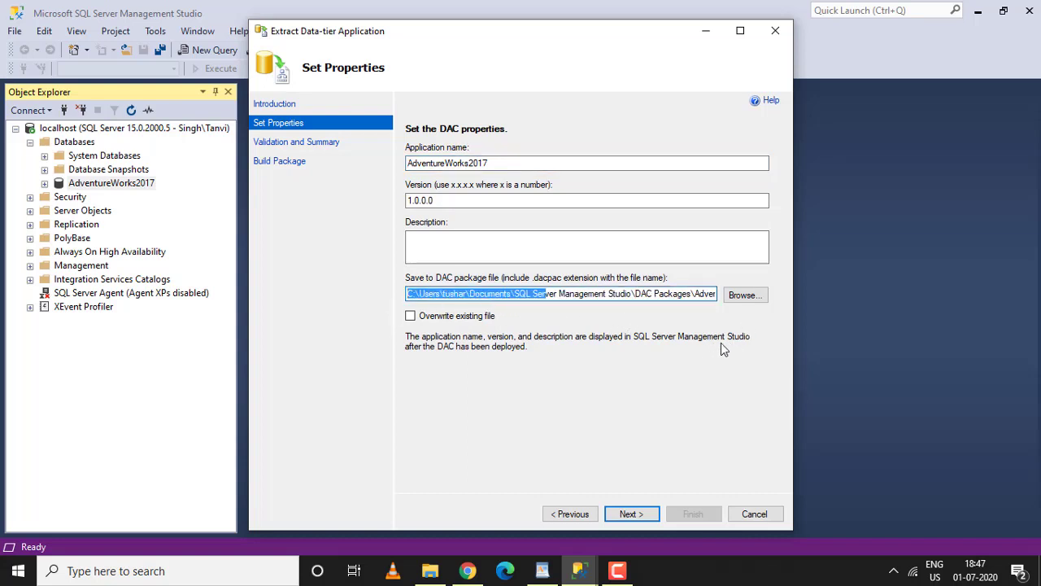
{"action": "left_click", "coordinate": [642, 519]}
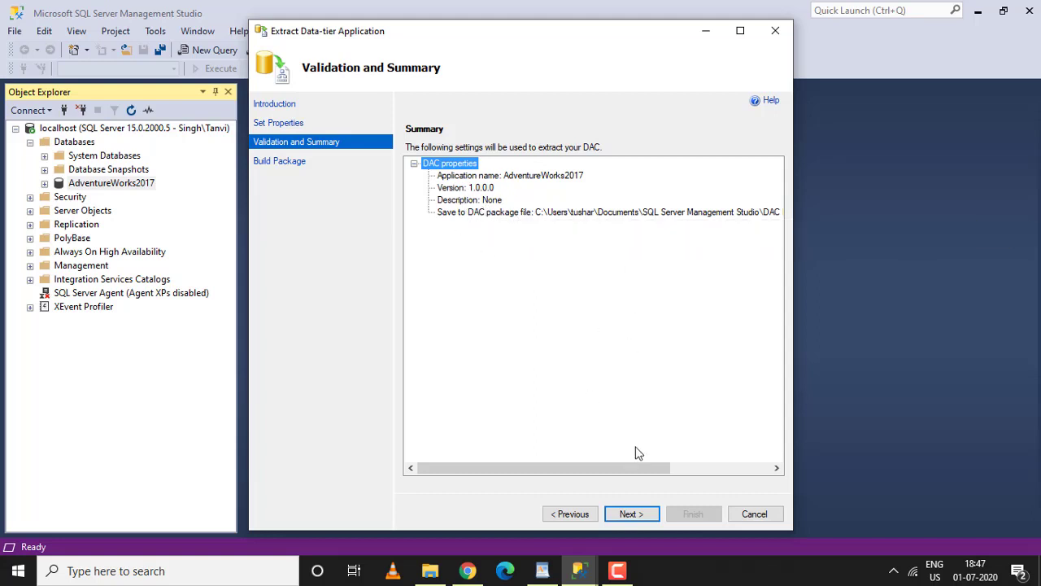
{"action": "left_click_drag", "start_coordinate": [637, 465], "coordinate": [606, 488]}
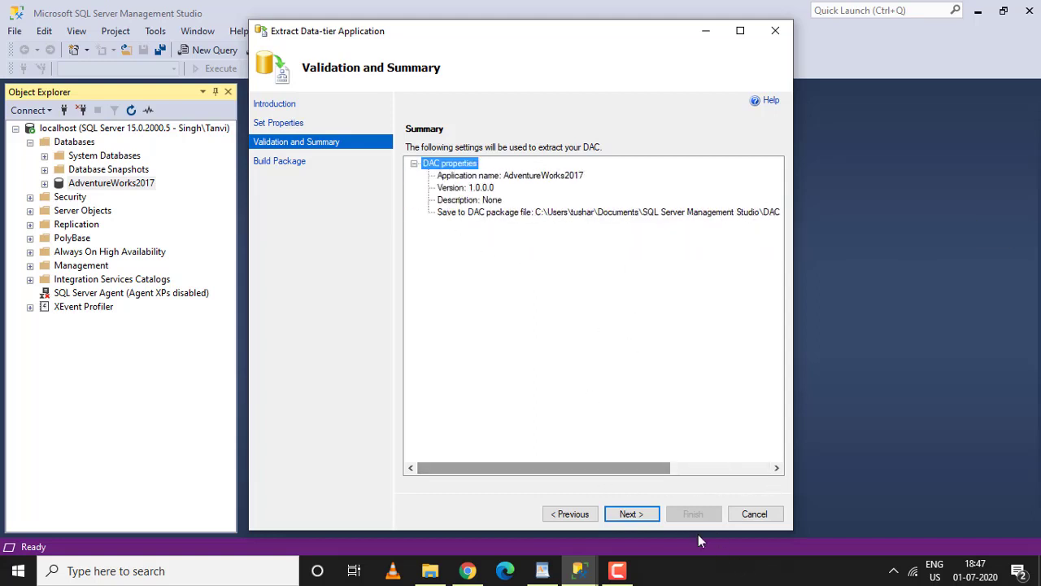
{"action": "left_click", "coordinate": [652, 516]}
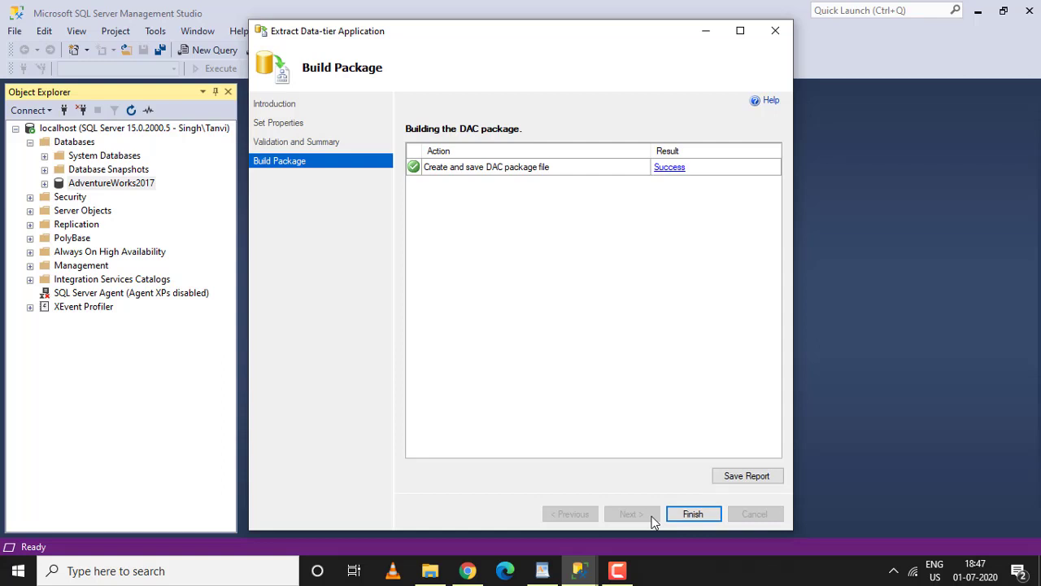
{"action": "left_click", "coordinate": [692, 514]}
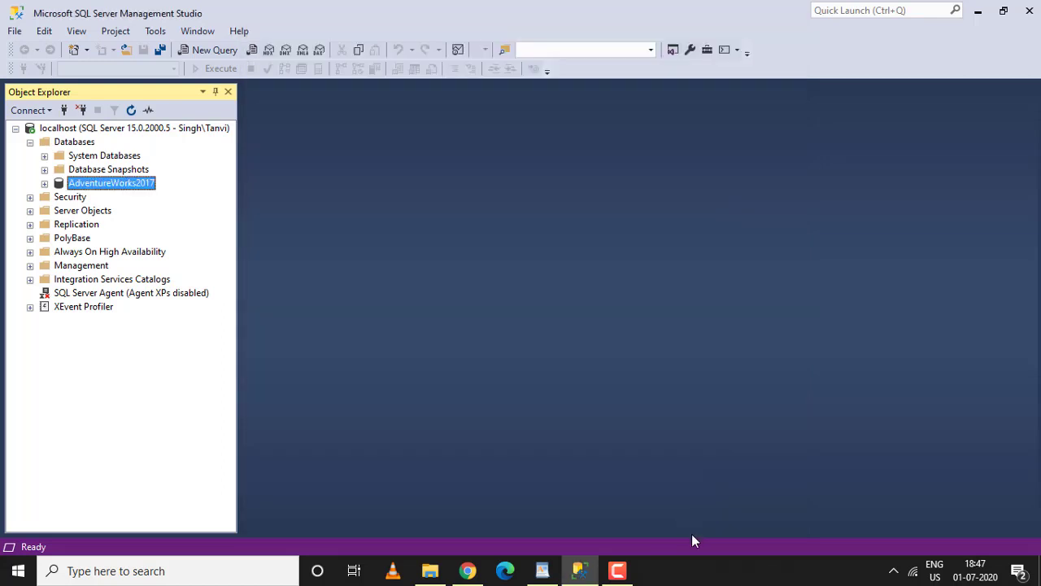
Open File Explorer and browse to Documents > SQL Server Management Studio > DAC Packages to locate AdventureWorks2017.dacpac.
{"action": "left_click", "coordinate": [429, 571]}
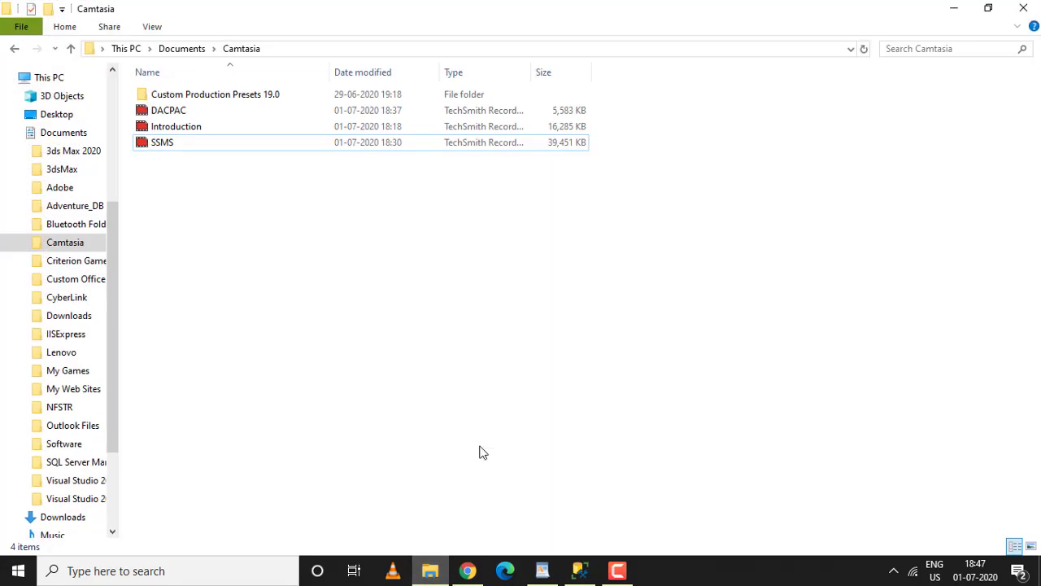
{"action": "left_click", "coordinate": [950, 8]}
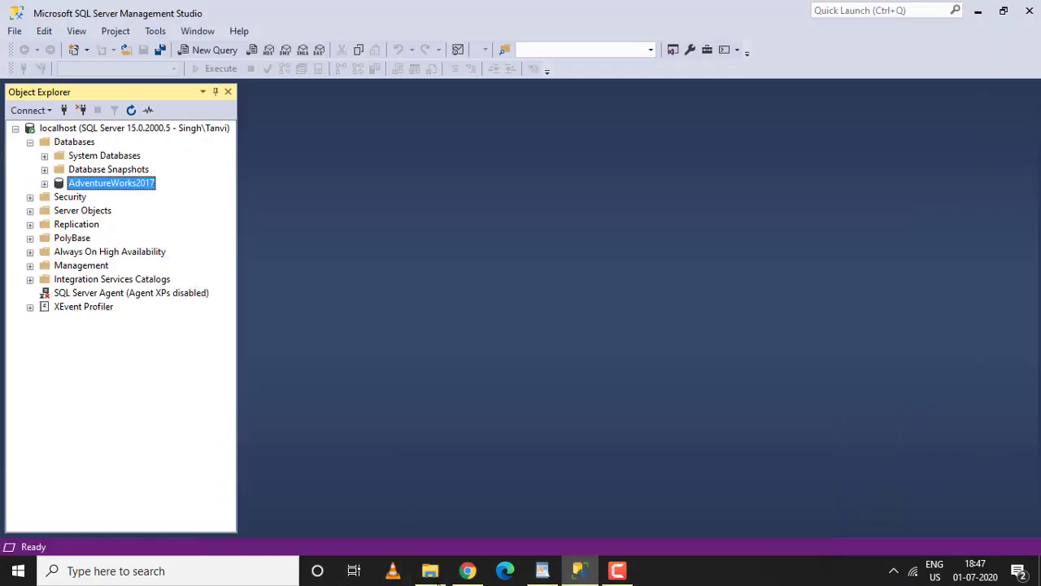
{"action": "right_click", "coordinate": [430, 571]}
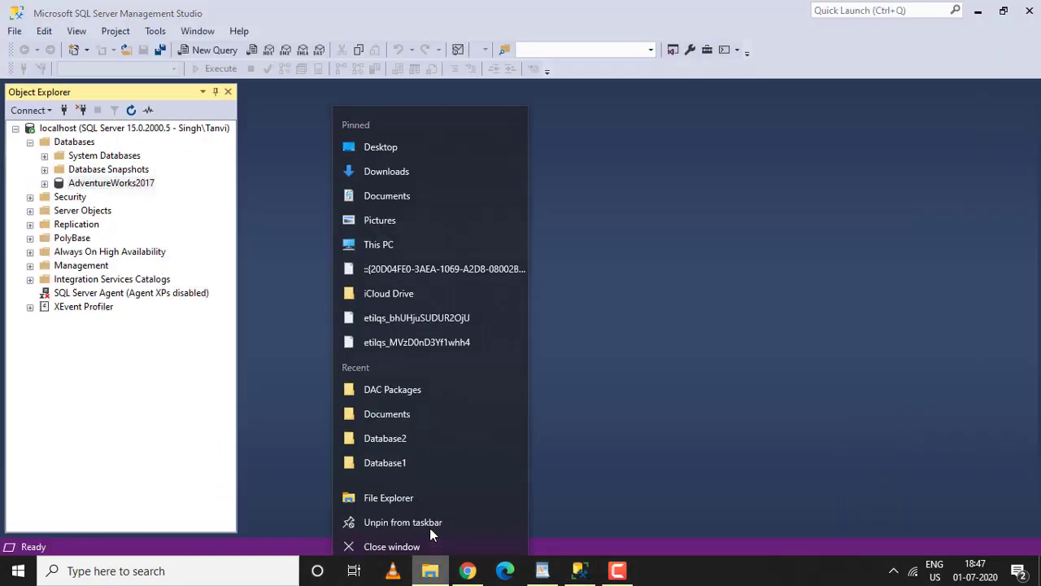
{"action": "left_click", "coordinate": [392, 493]}
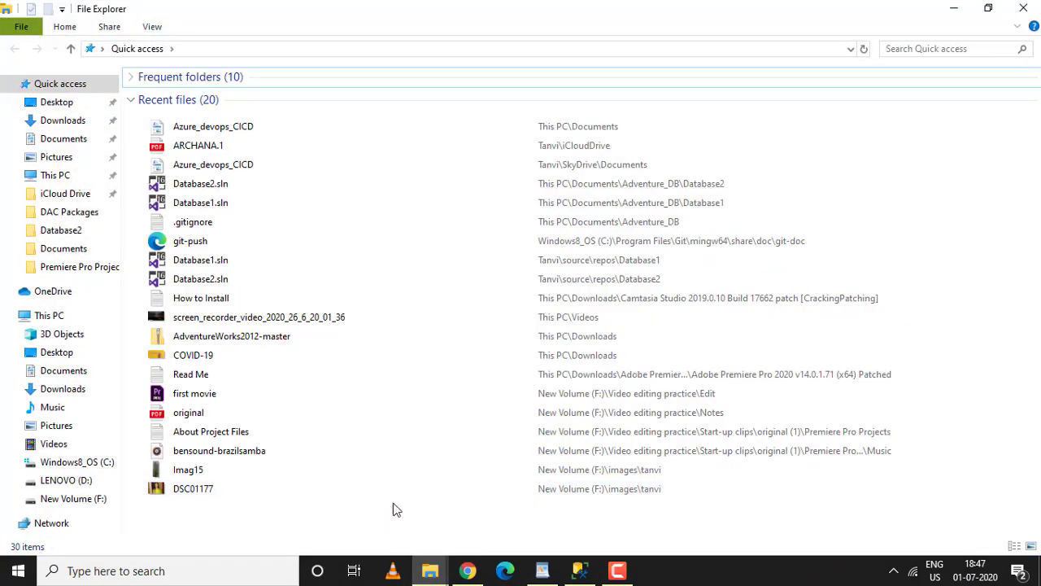
{"action": "left_click", "coordinate": [62, 374]}
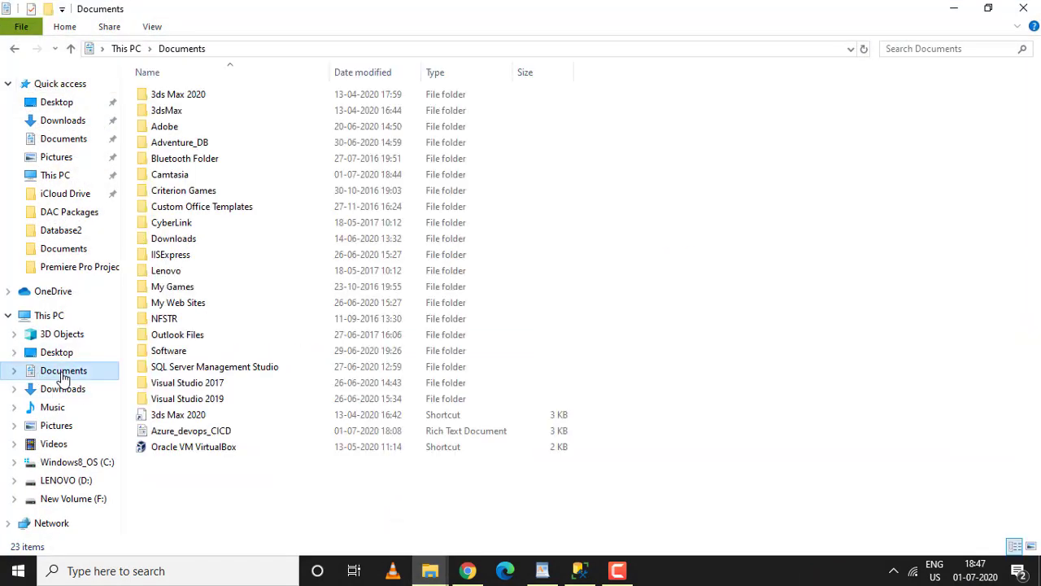
{"action": "left_click", "coordinate": [200, 372]}
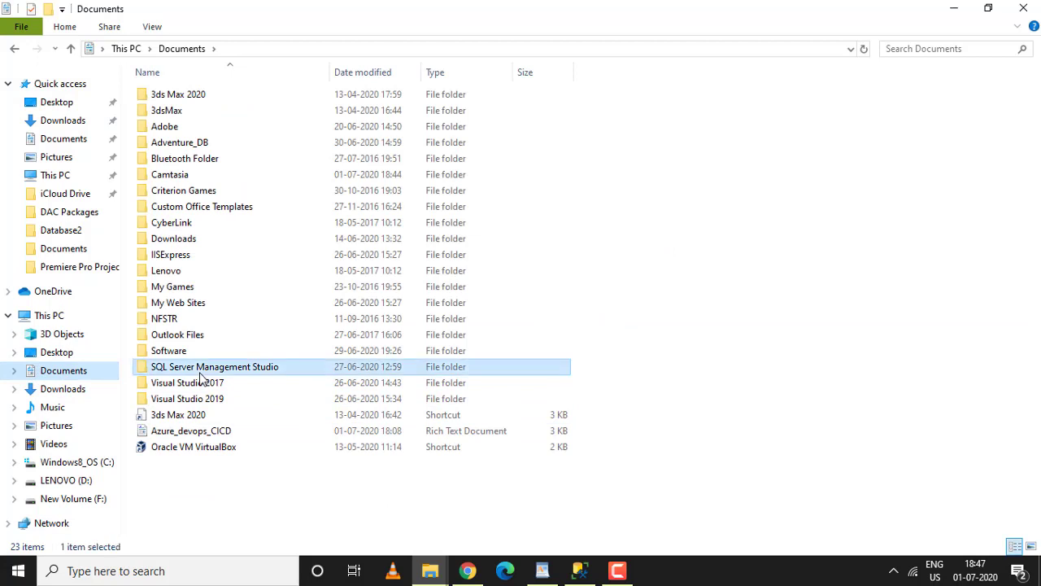
{"action": "double_click", "coordinate": [200, 373]}
{"action": "left_click", "coordinate": [179, 116]}
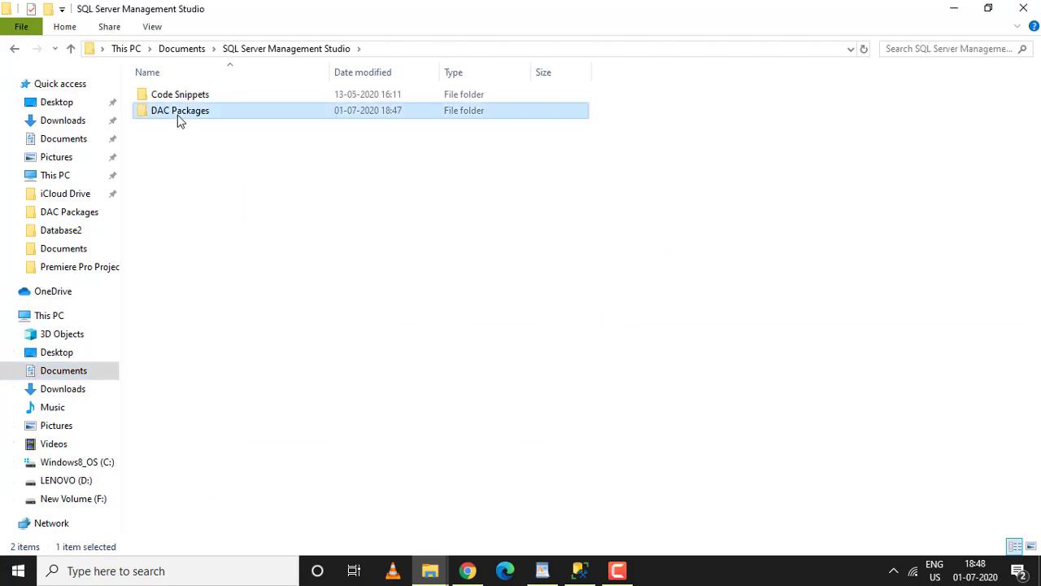
{"action": "double_click", "coordinate": [177, 115]}
{"action": "left_click", "coordinate": [190, 99]}
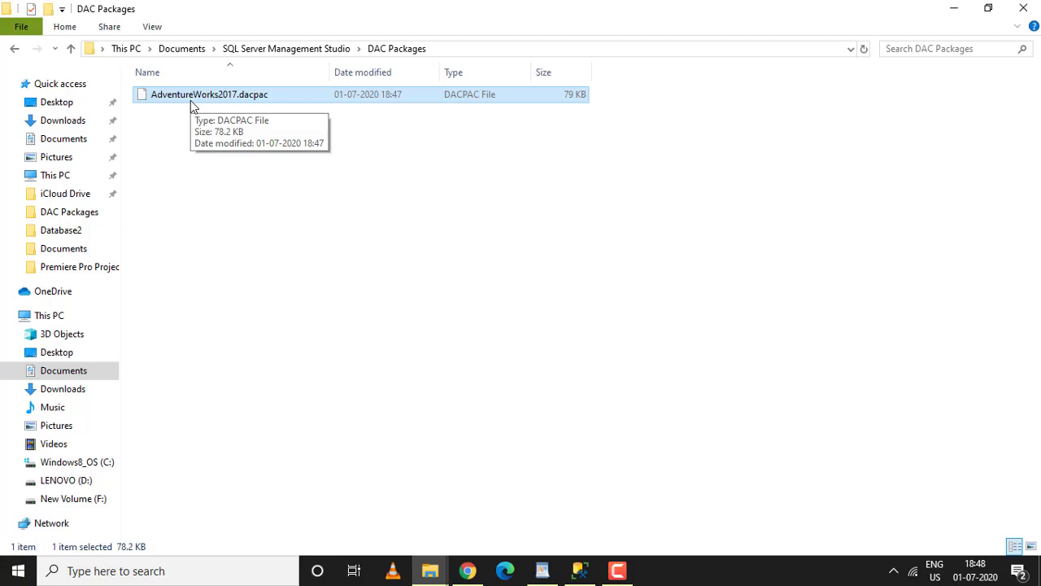
Switch to the Azure_devops_CICD notes in WordPad to review the workflow list.
{"action": "left_click", "coordinate": [542, 569]}
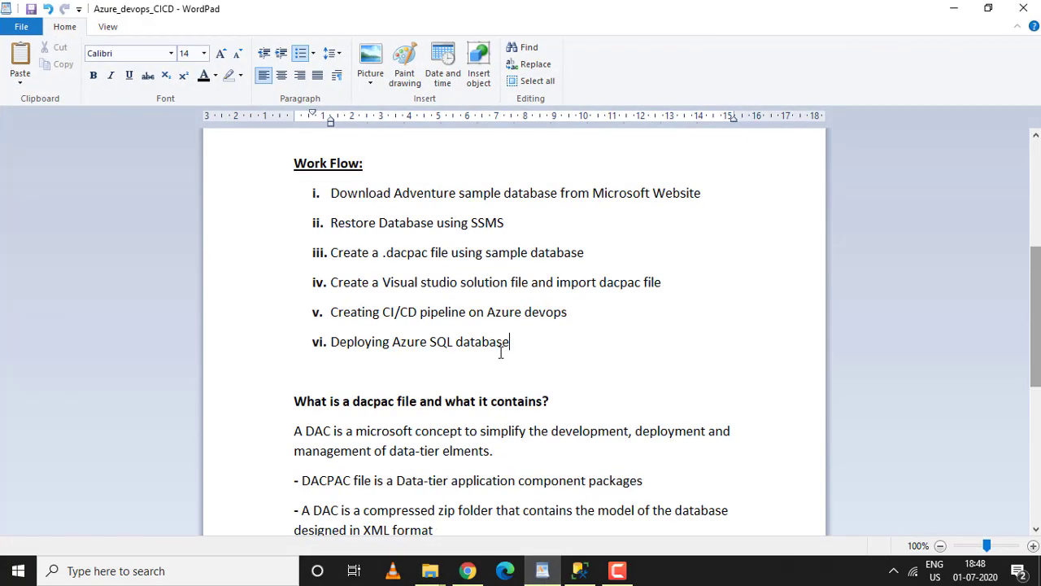